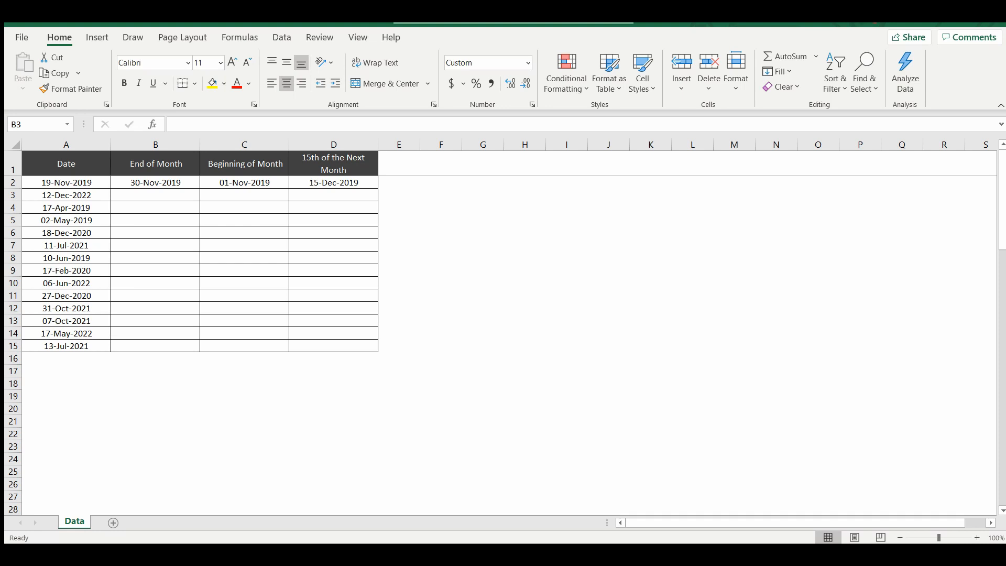
- Enter =EOMONTH(A3,0) in B3 to return the end of the month for the date in A3
click(144, 196)
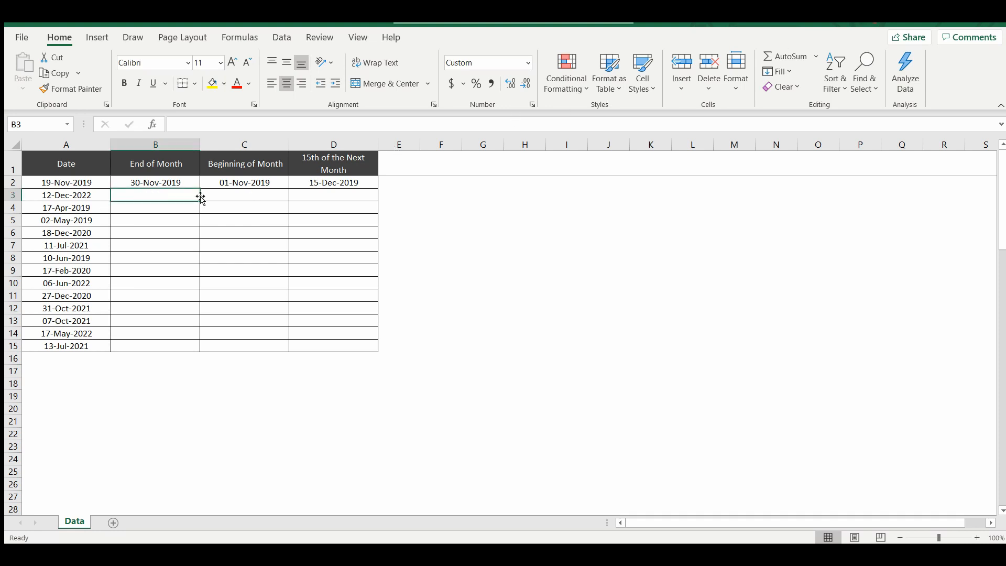
text(=)
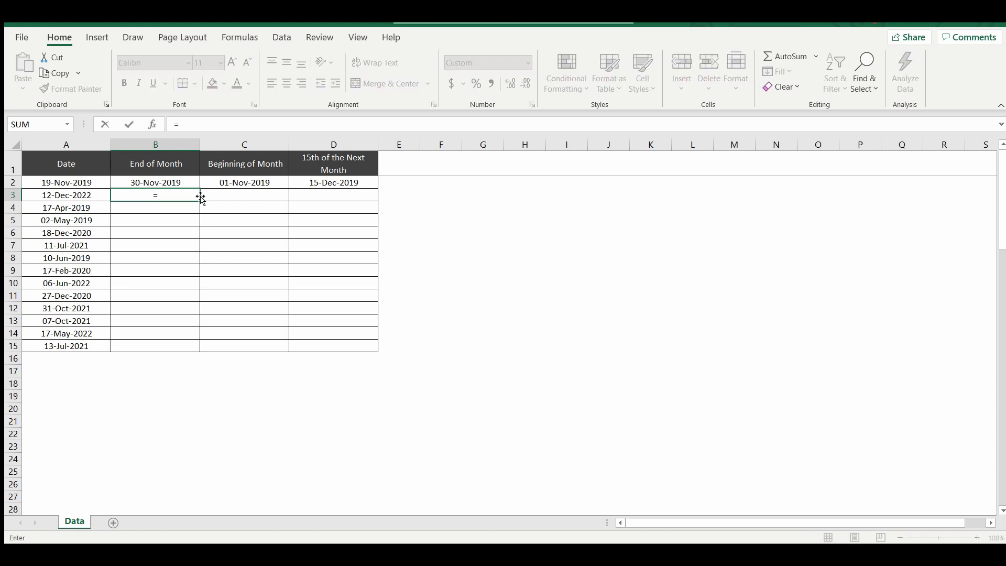
text(eo)
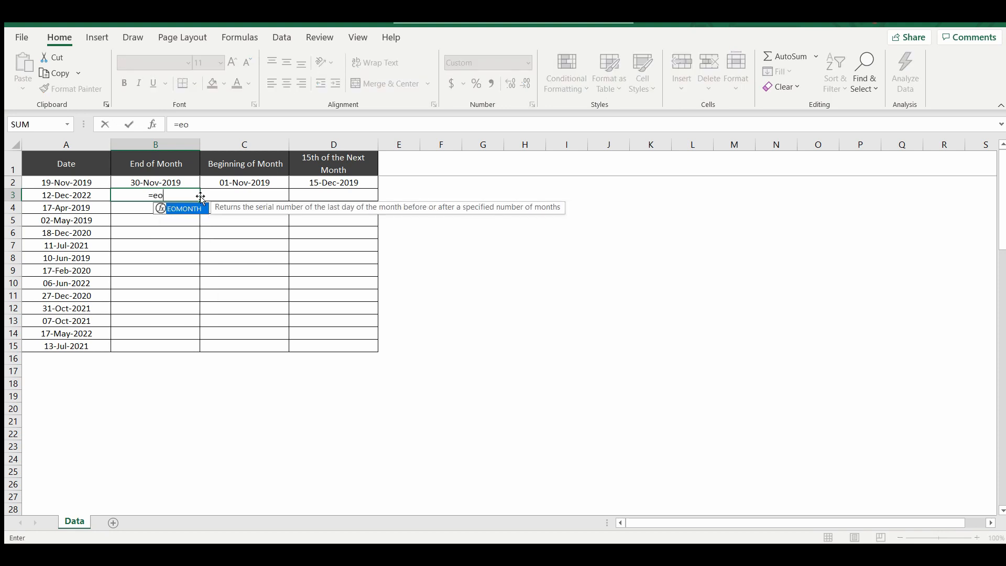
text(month)
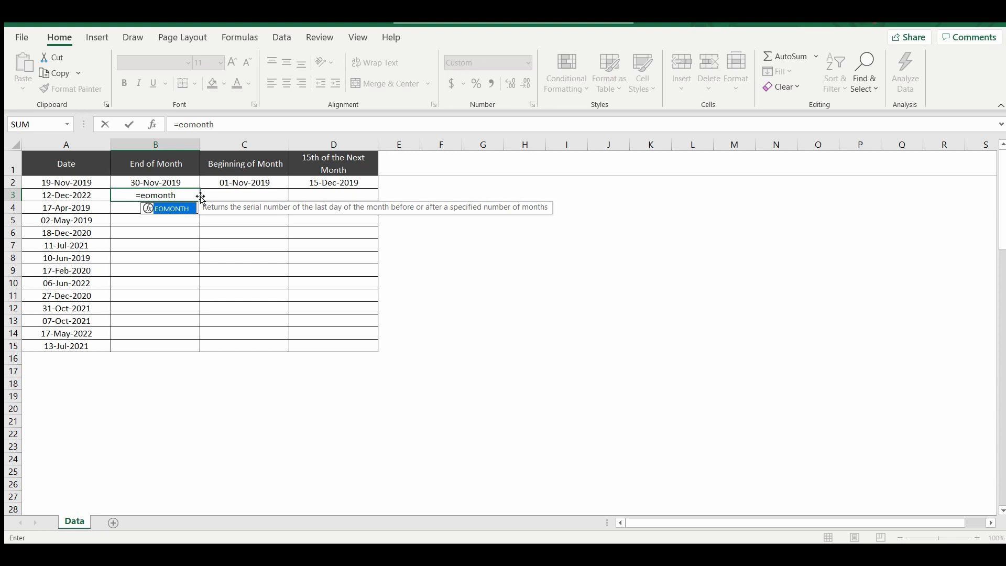
text(()
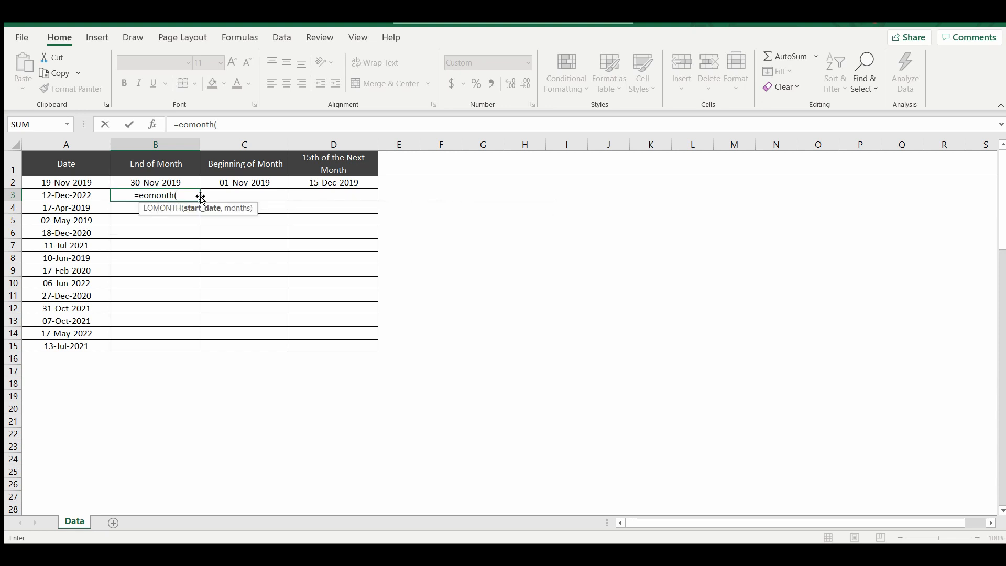
click(64, 195)
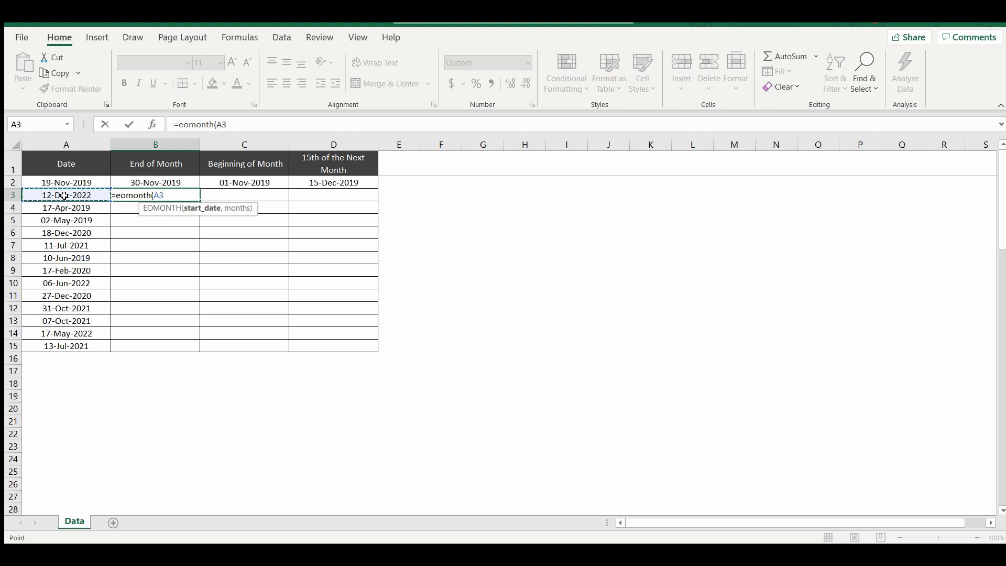
text(,0)
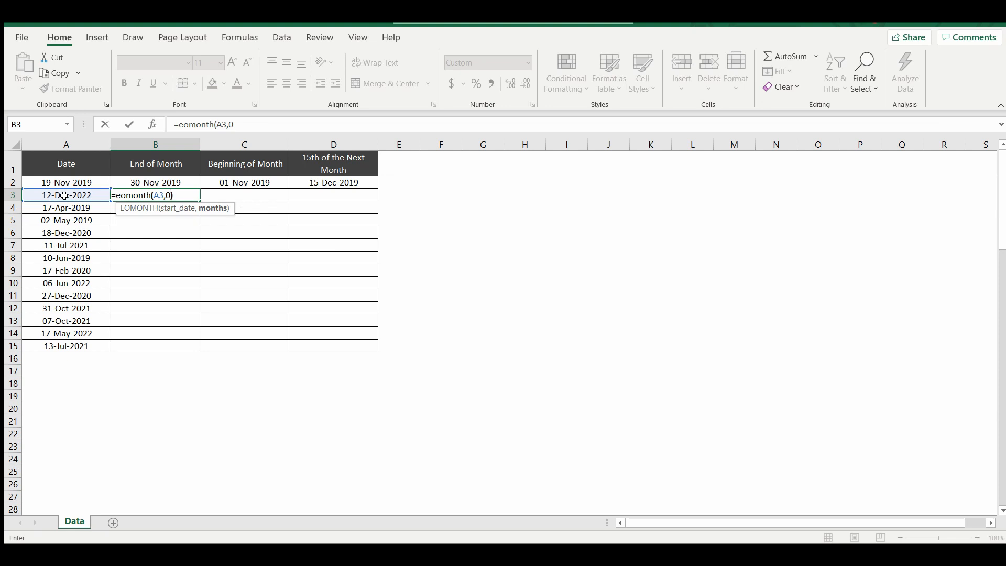
text())
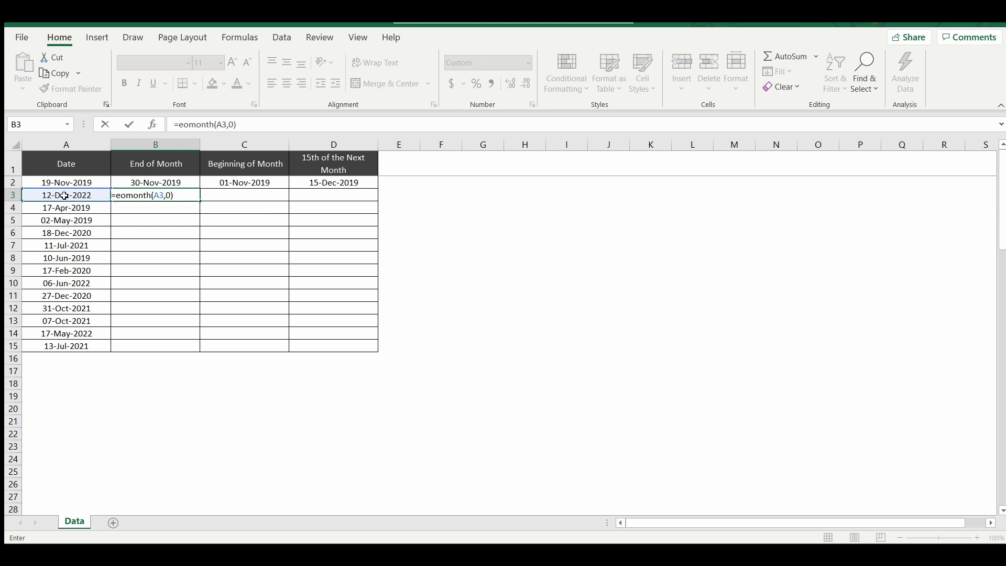
key(Return)
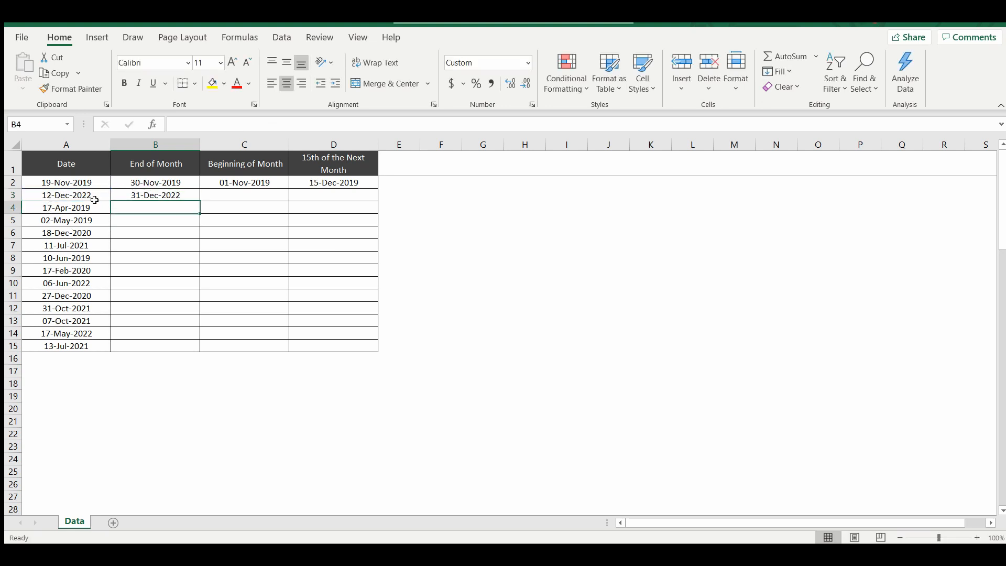
- Fill the End of Month formula from B3 down to B15
click(184, 195)
drag(200, 201, 202, 352)
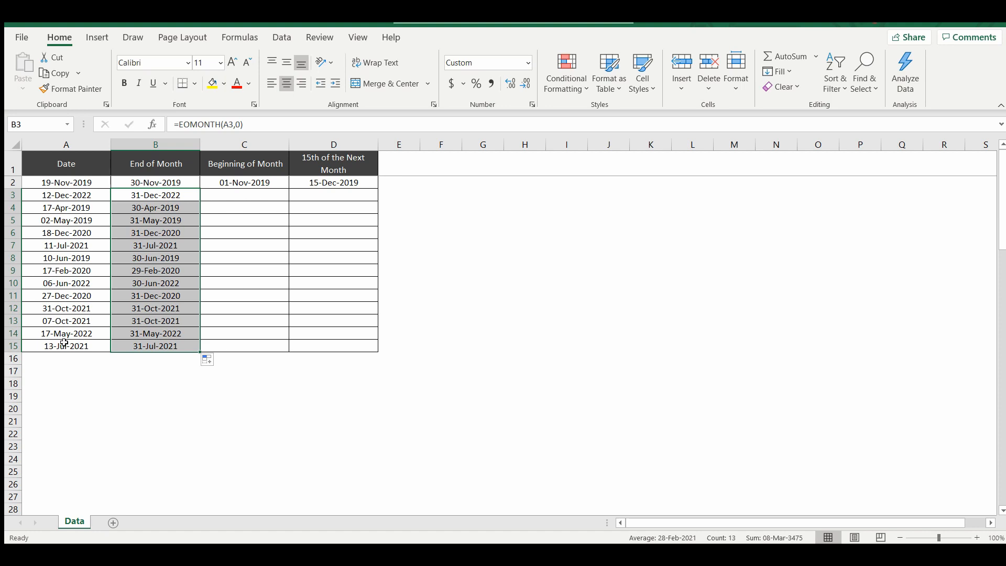
click(147, 384)
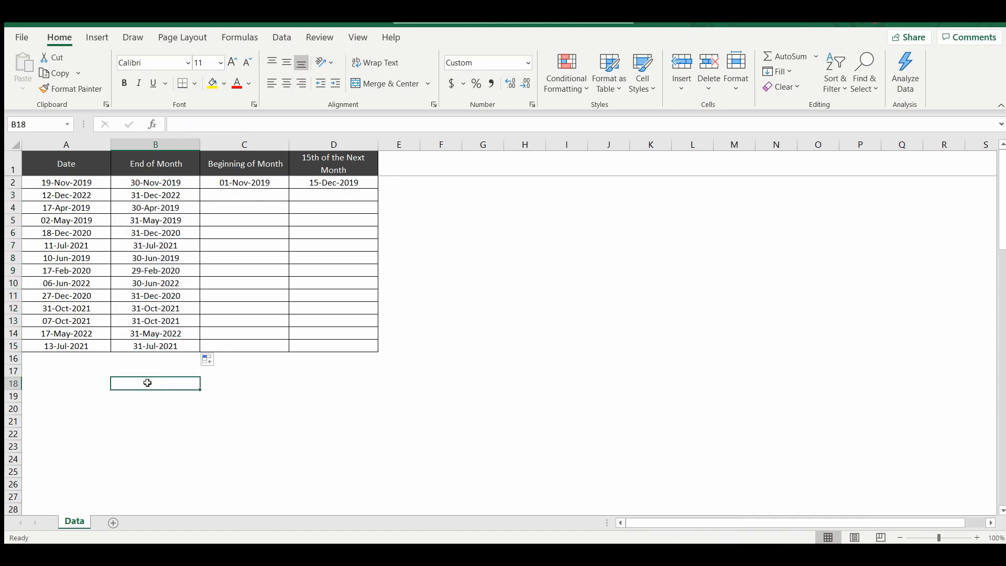
- Enter =EOMONTH(A3,-1) in C3 to return the last day of the month before the date in A3
click(238, 194)
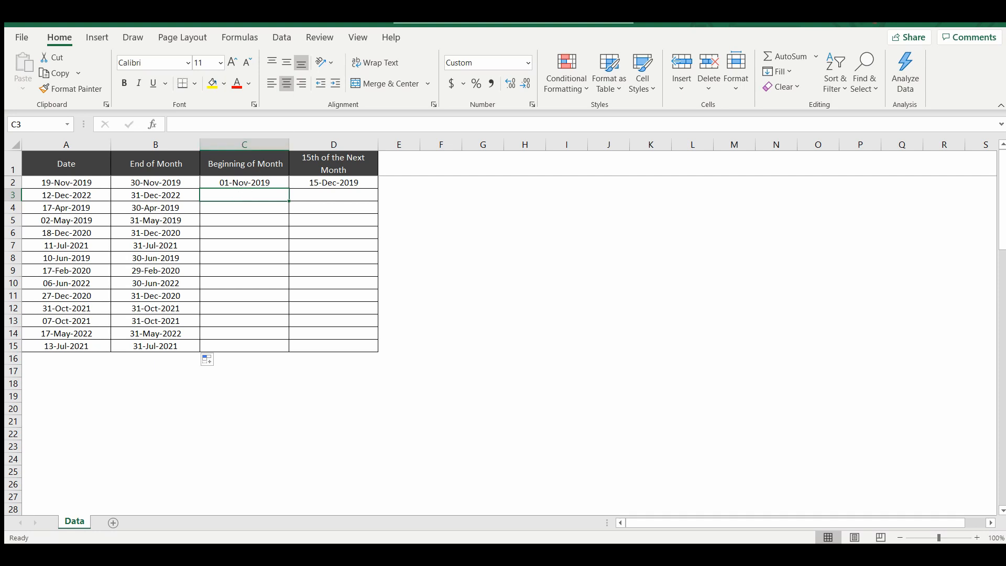
click(245, 197)
text(=)
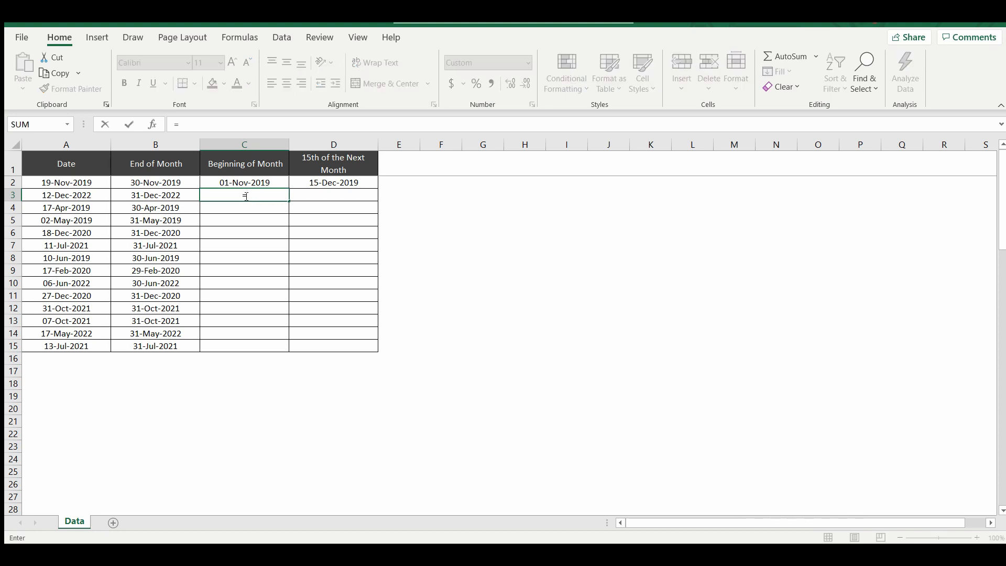
text(eomo)
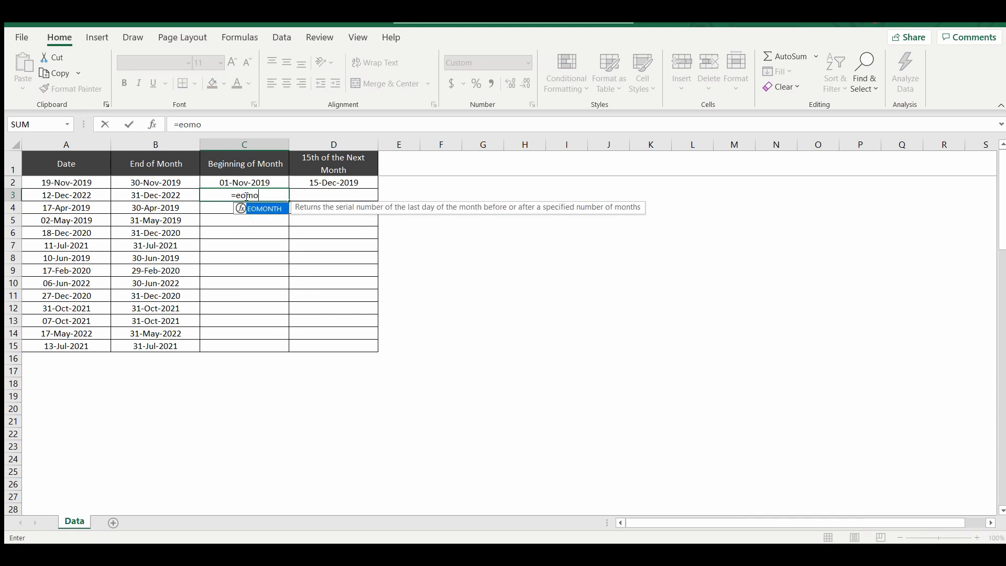
text(nth()
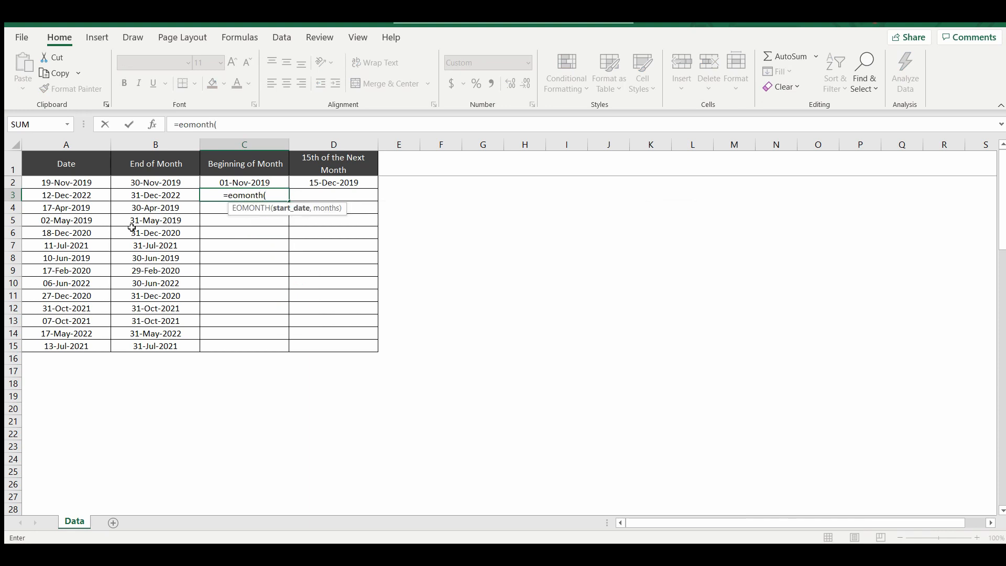
click(85, 197)
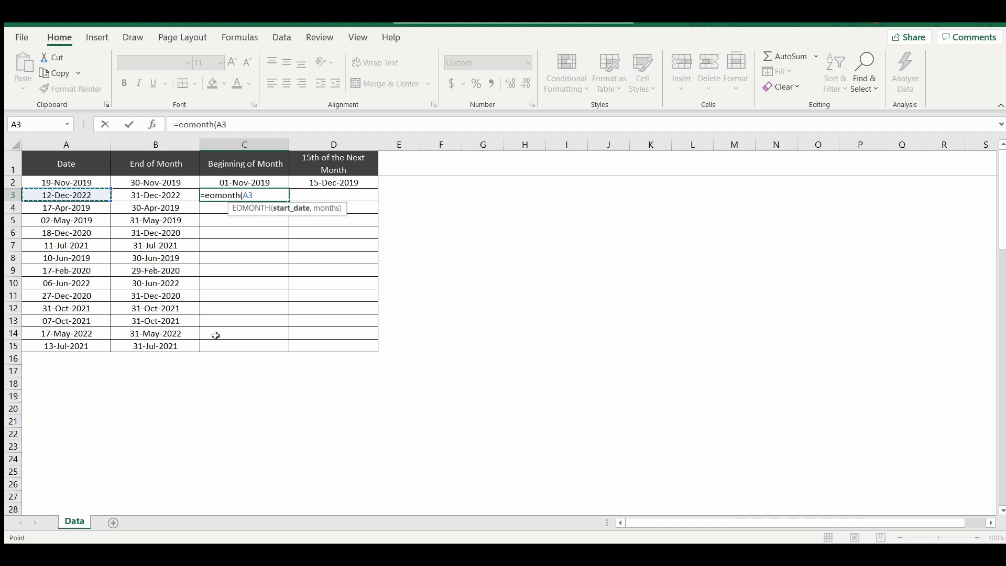
text(,)
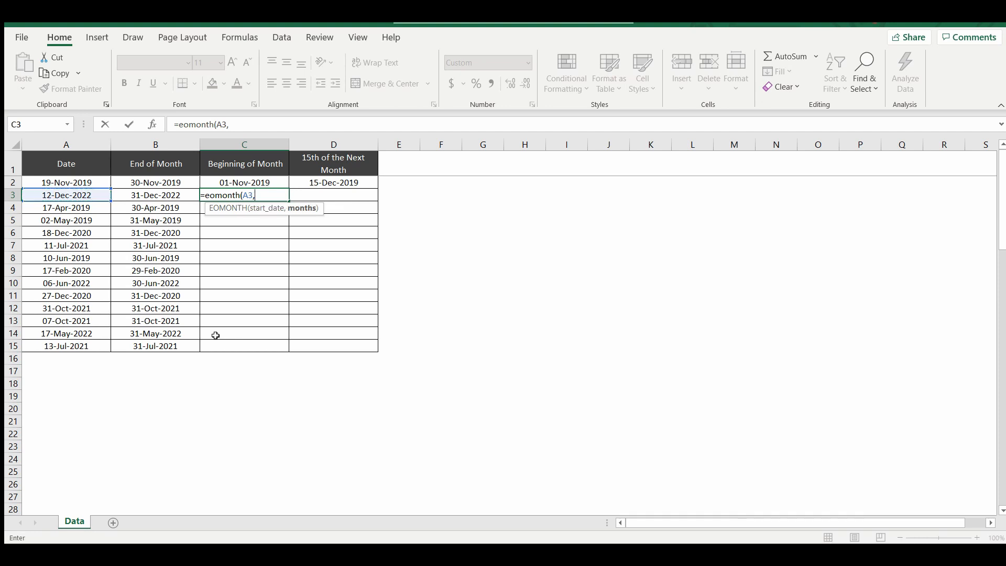
text(-1))
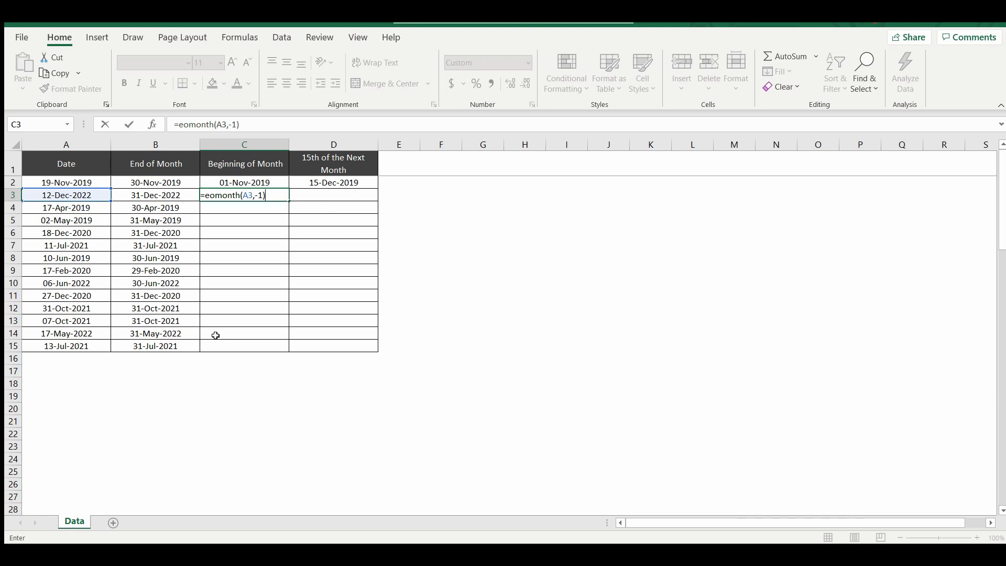
key(Return)
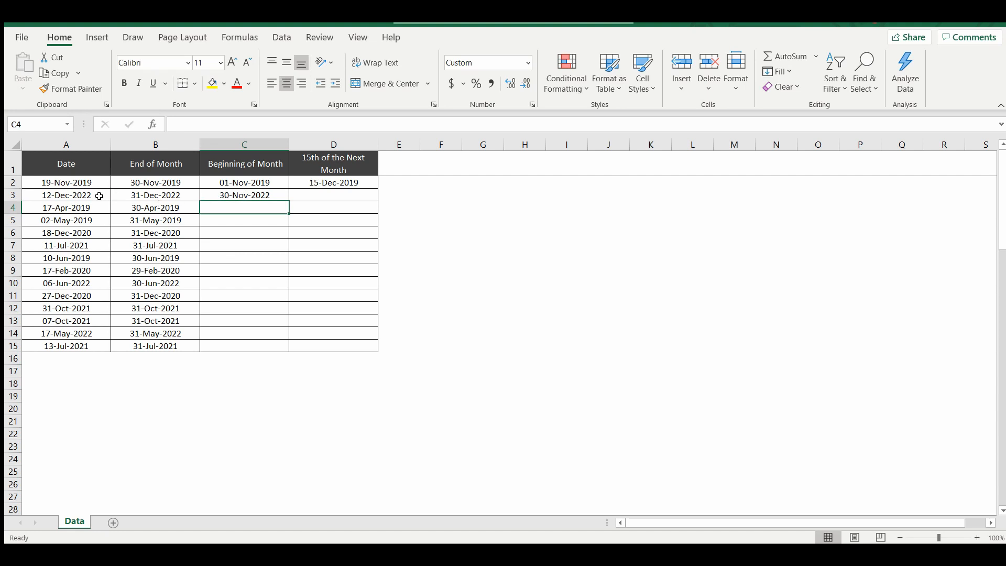
- Add +1 to the end of the C3 formula so it returns the first day of the month
click(259, 196)
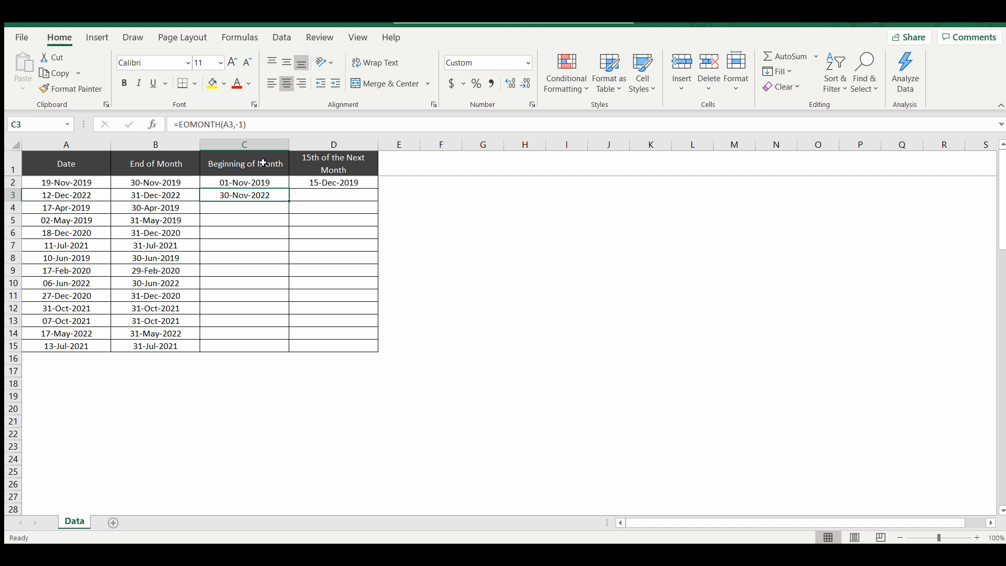
click(266, 124)
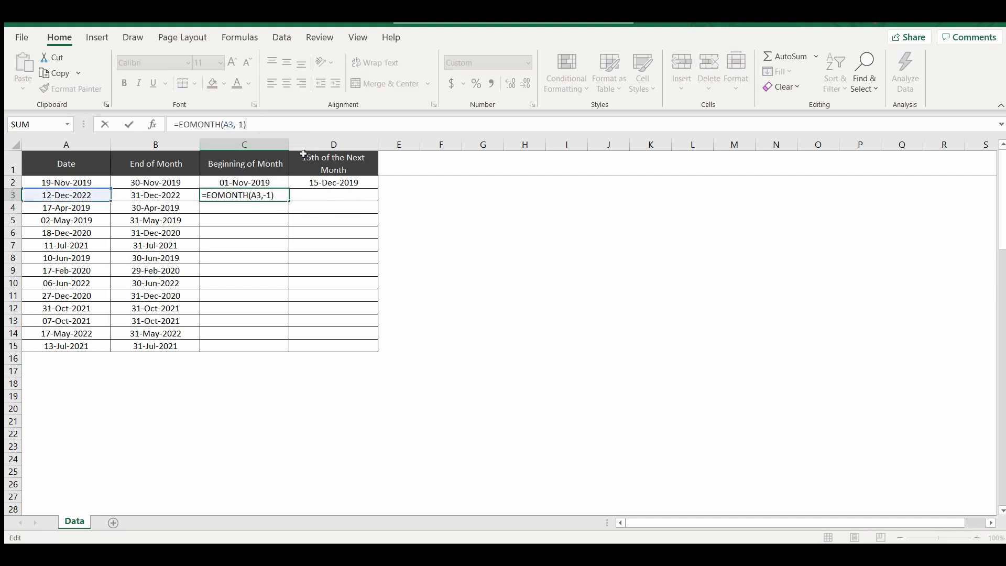
text(+1)
key(Return)
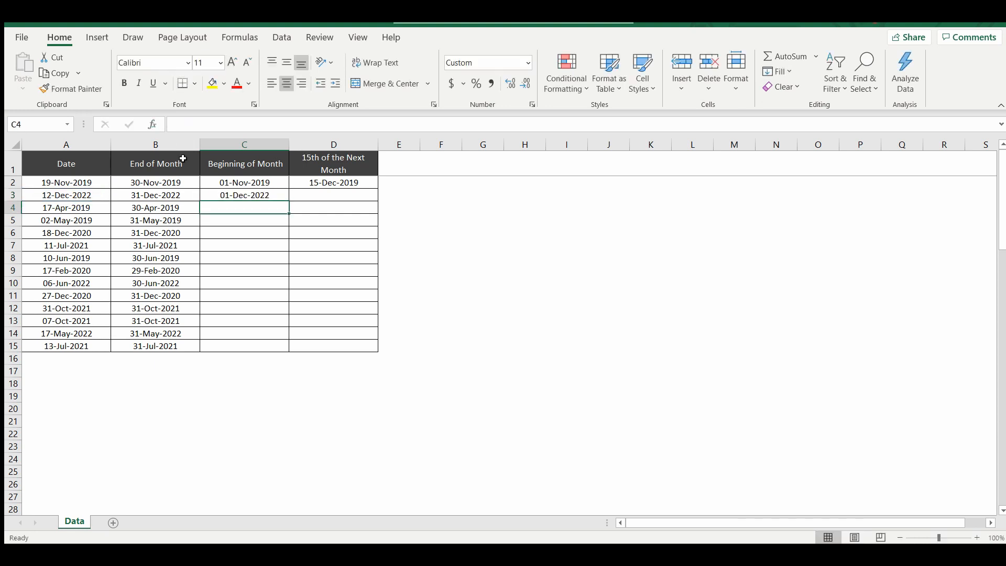
- Fill the Beginning of Month formula from C3 down to C15 and check the row 4 dates
click(234, 194)
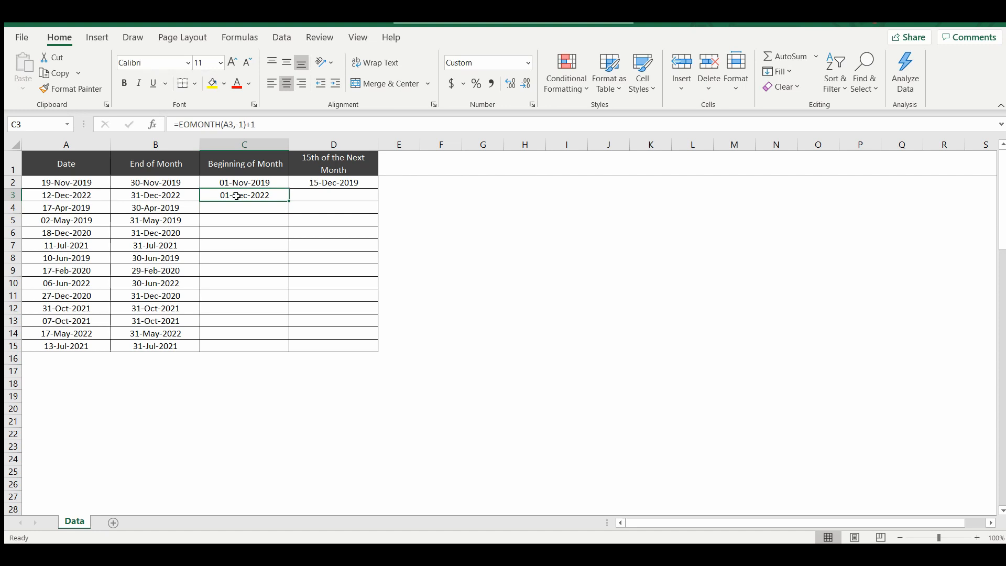
double_click(289, 202)
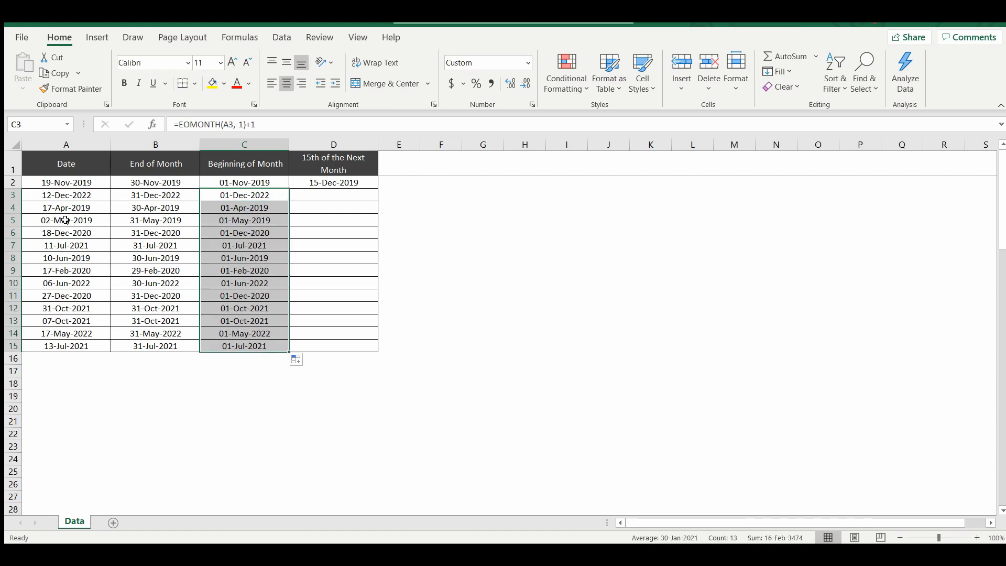
click(79, 211)
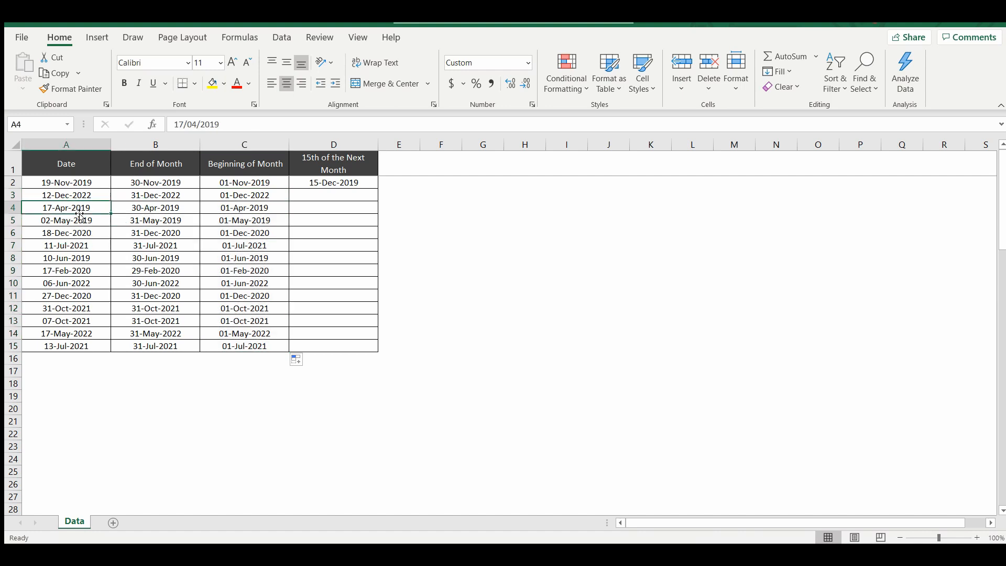
click(152, 208)
click(244, 207)
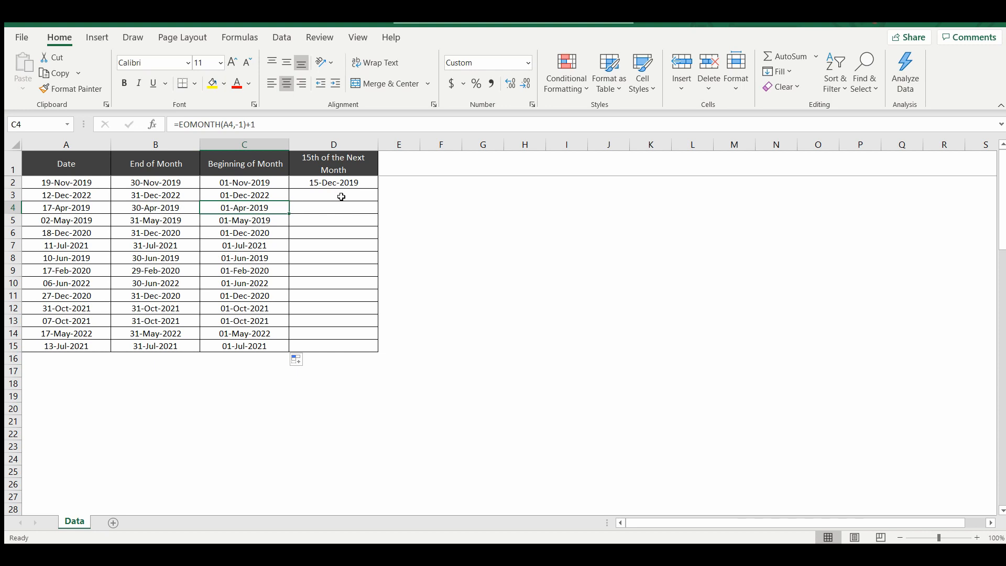
- Enter =EOMONTH(A3,0) in D3 as the base for the 15th of the Next Month column
click(341, 197)
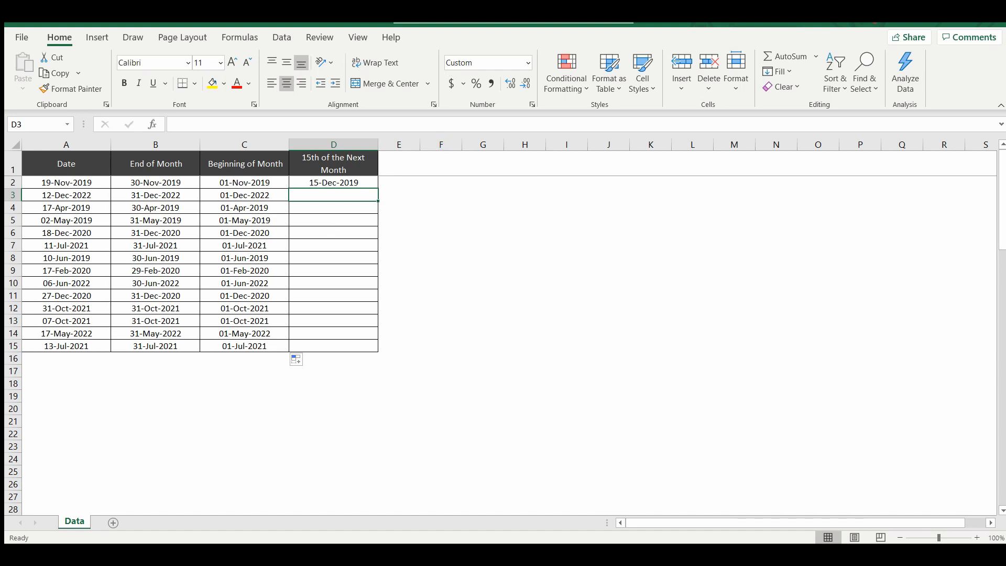
click(335, 196)
text(=)
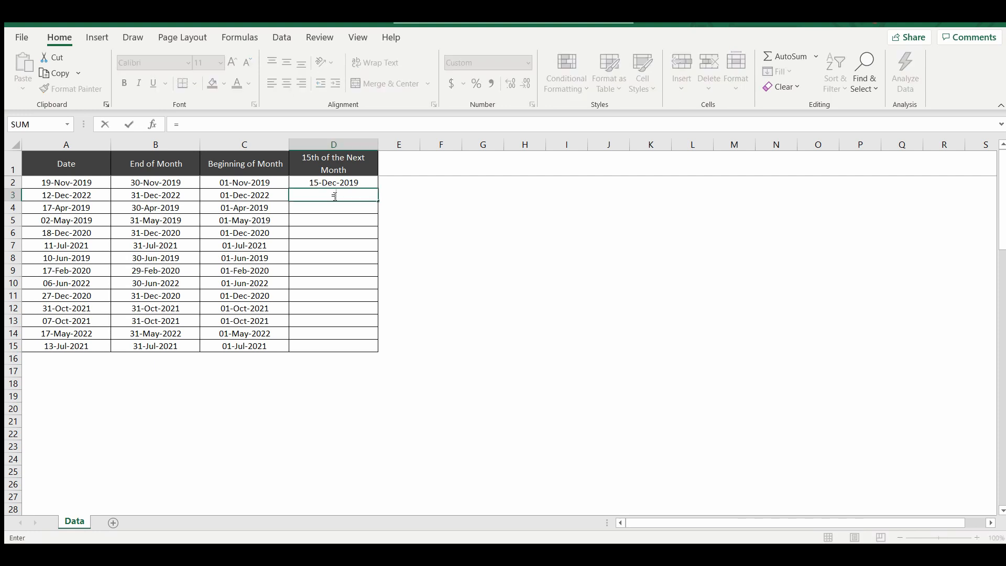
text(eomonth()
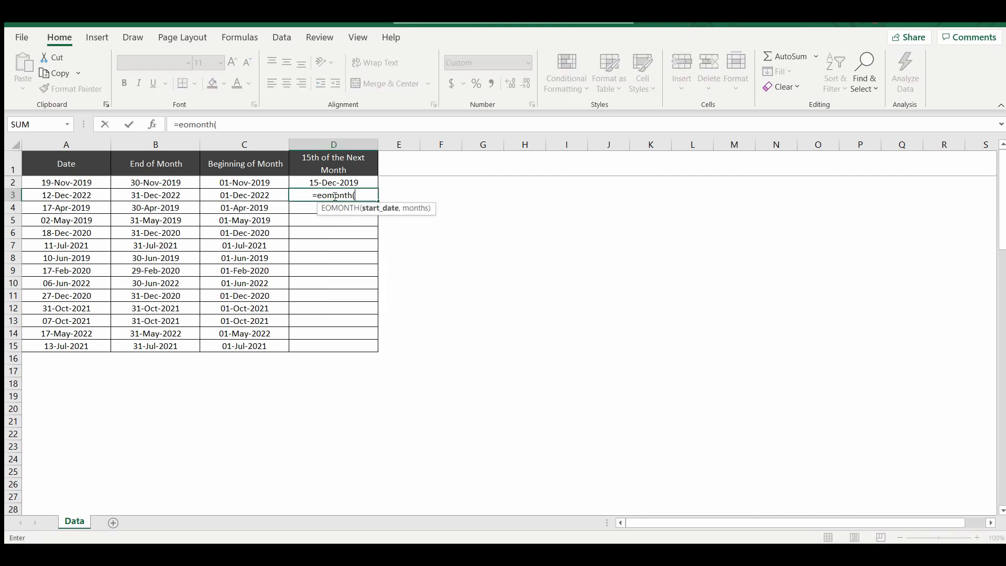
click(92, 193)
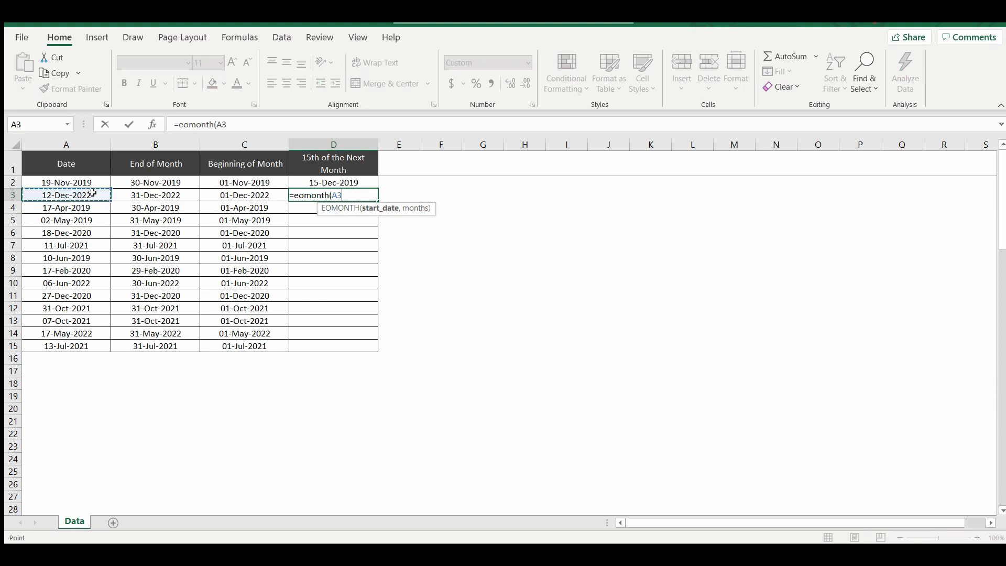
text(,0))
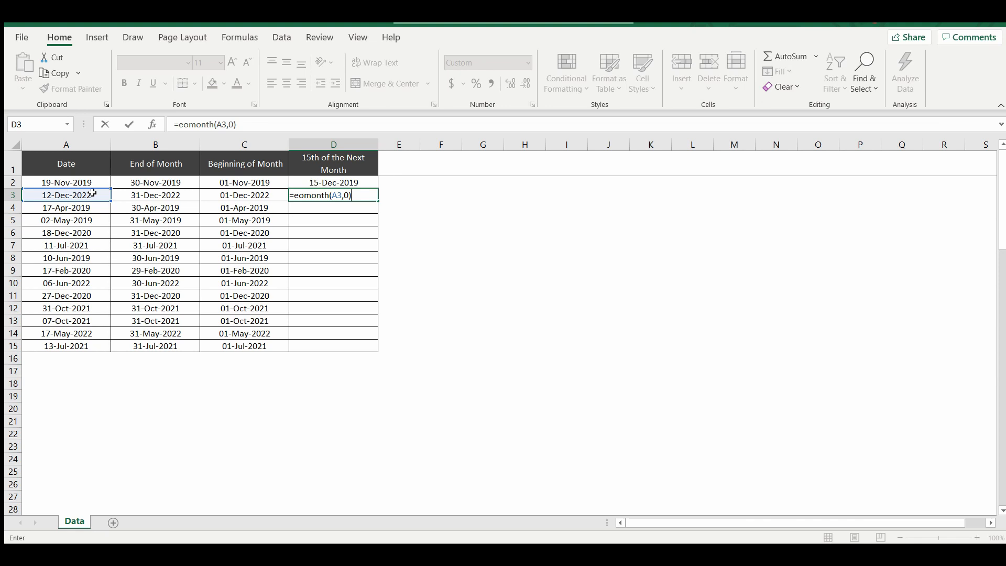
key(Return)
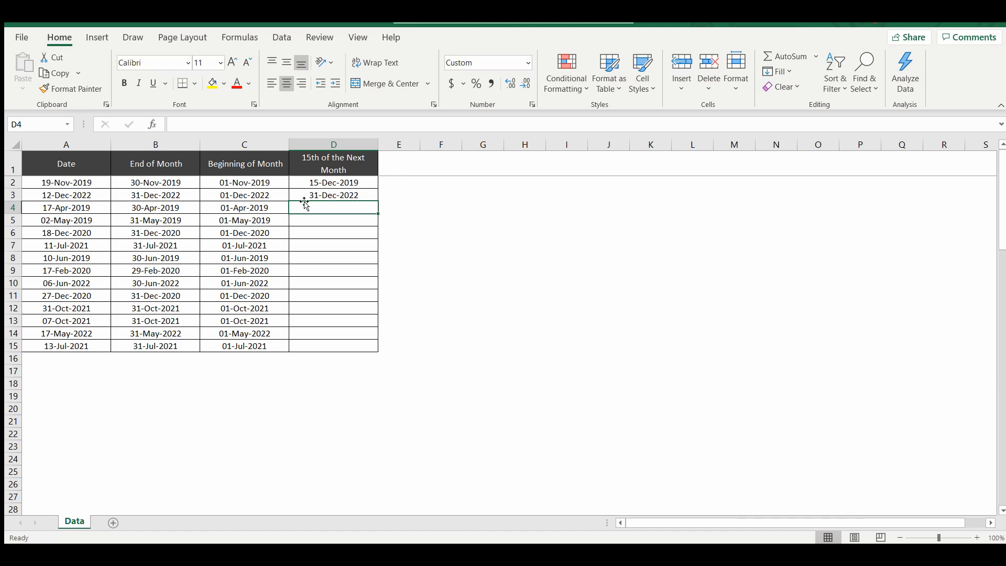
- Add +15 to the end of the D3 formula so it returns the 15th of the next month
click(340, 195)
click(258, 126)
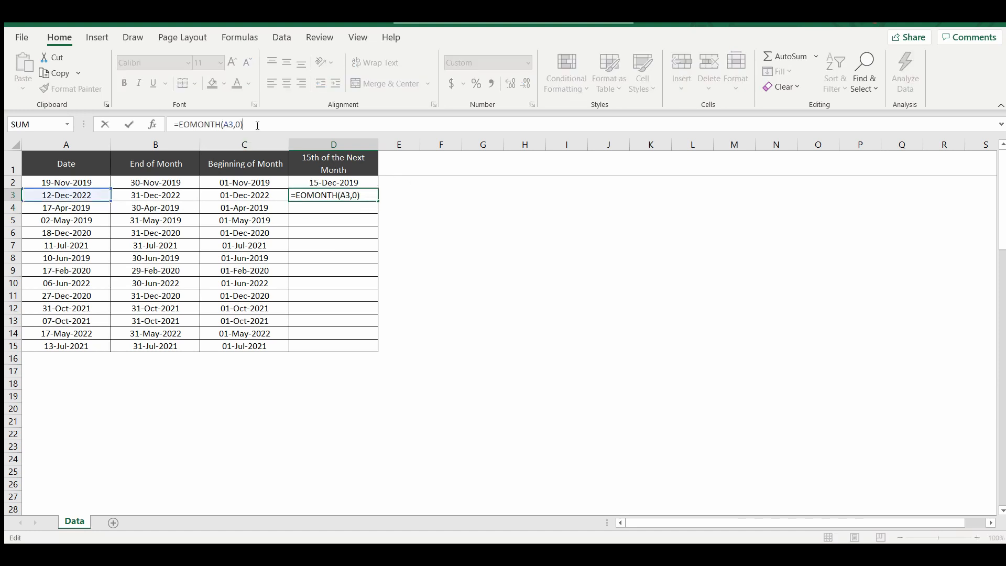
text(+15)
key(Return)
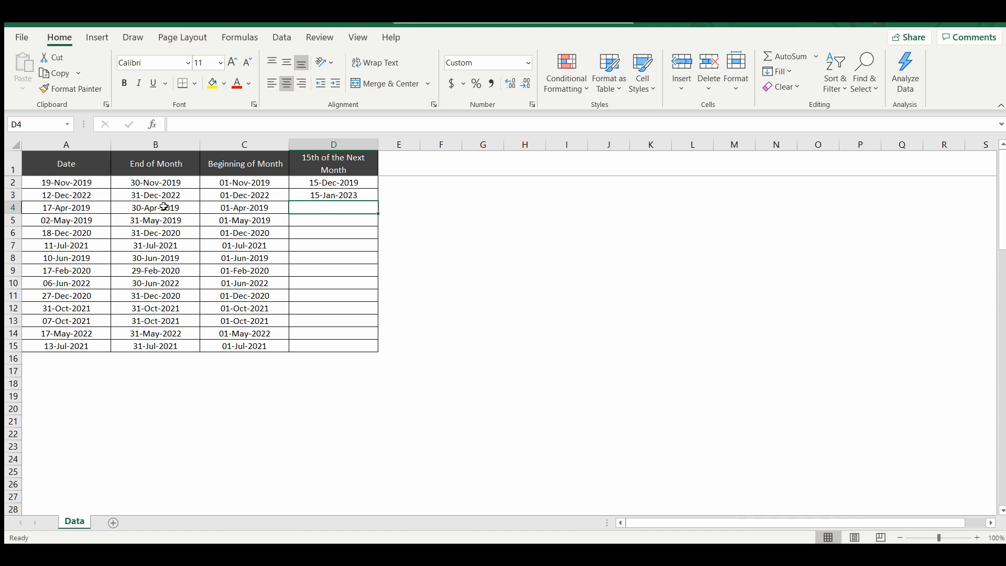
- Fill the 15th of the Next Month formula from D3 down to D15, ending with cell A1 selected
click(373, 197)
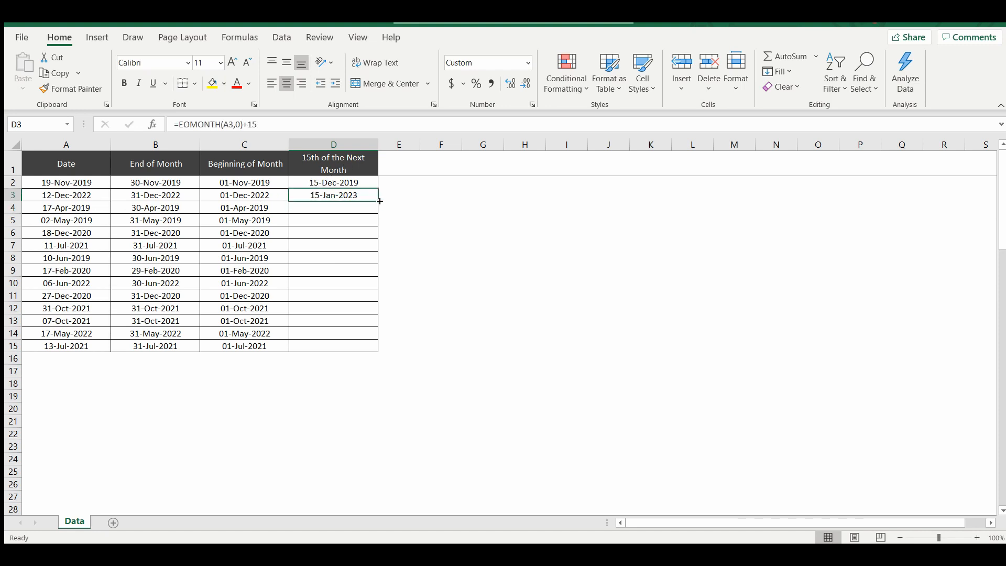
double_click(380, 201)
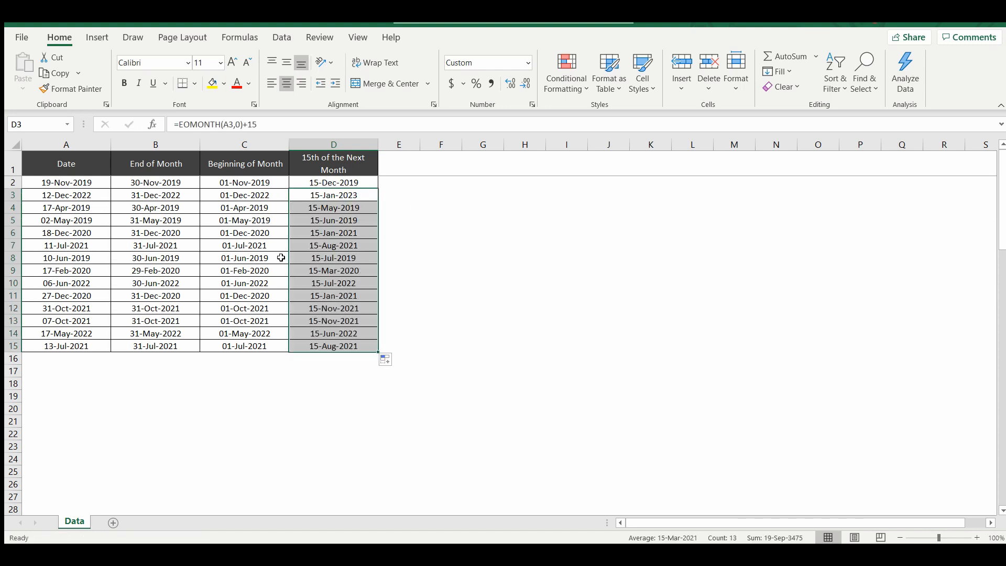
click(349, 394)
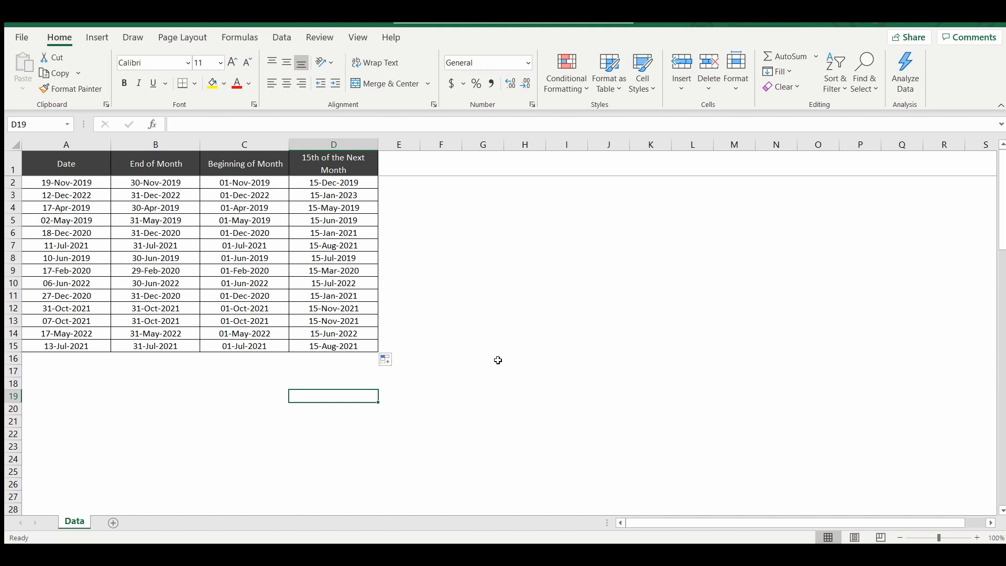
click(68, 169)
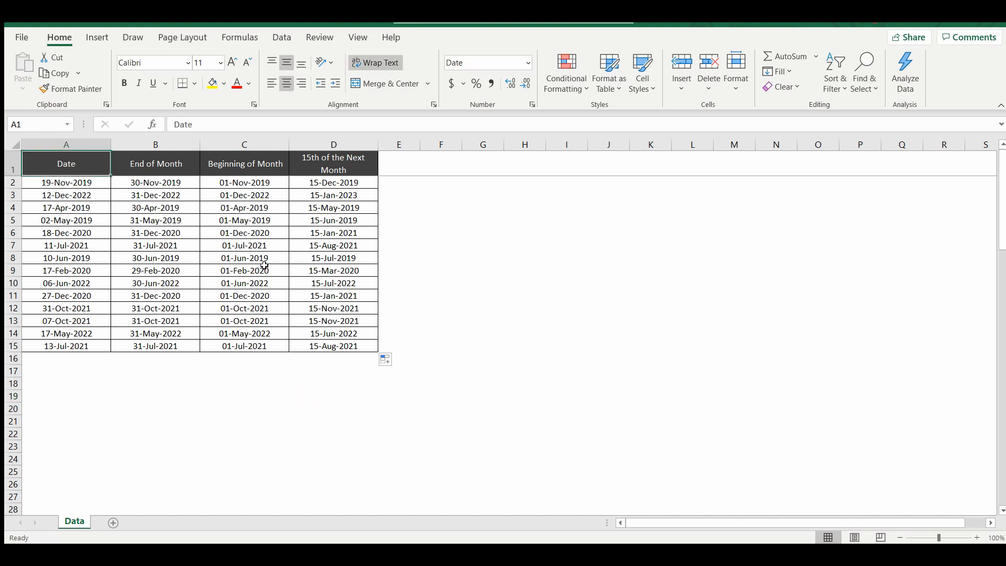